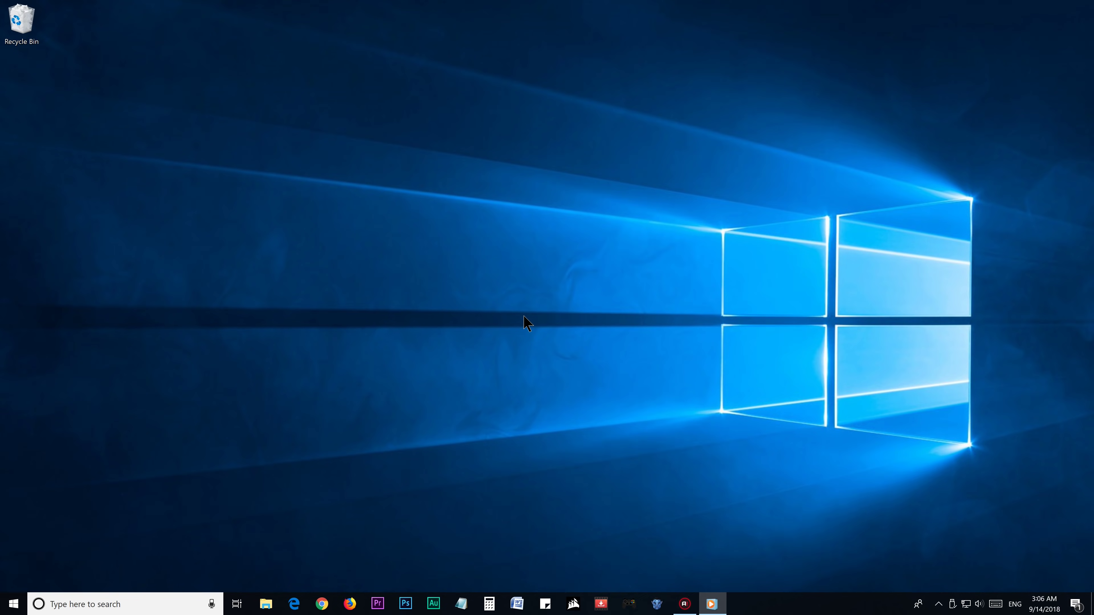
Find Command Prompt via the Start search for 'cMD' and run it as administrator.
{"action": "left_click", "coordinate": [15, 604]}
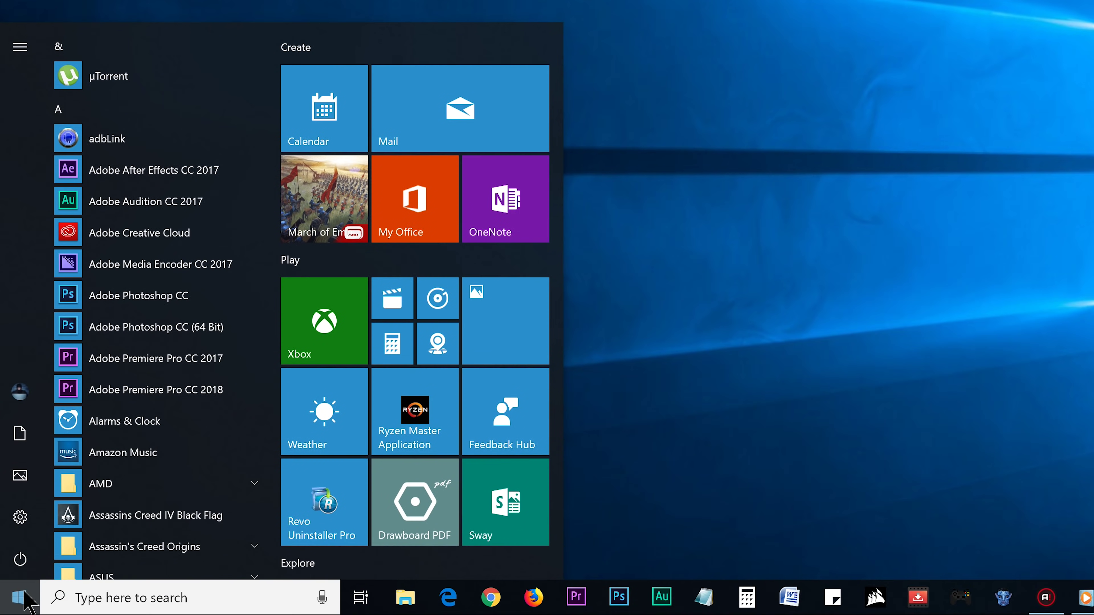
{"action": "type", "text": "cMD"}
{"action": "right_click", "coordinate": [421, 265]}
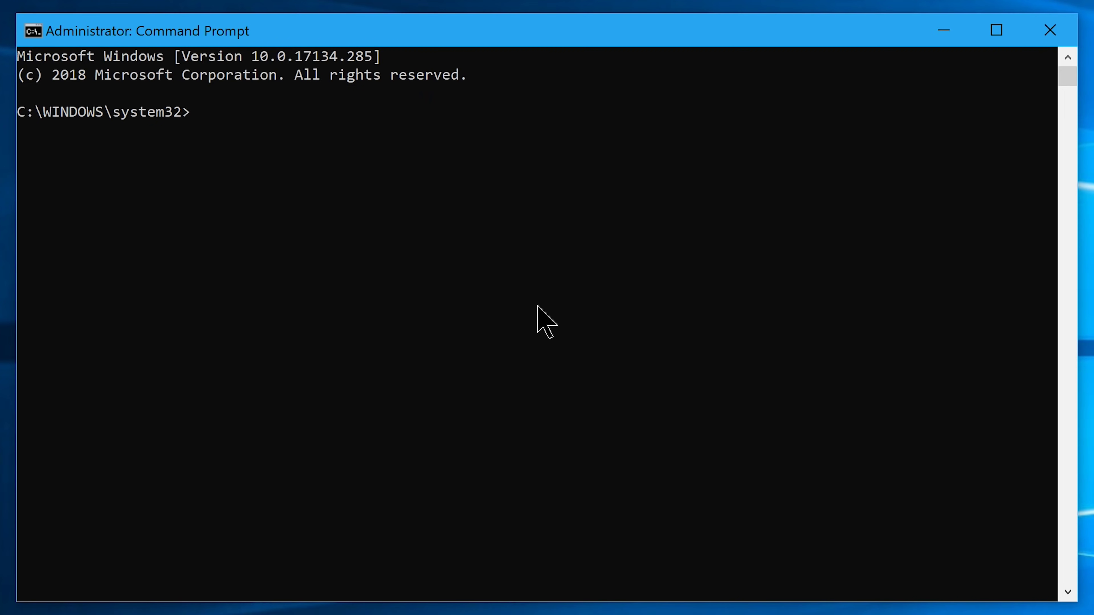
Run ipconfig/all and copy the Ethernet adapter's IPv4 address 192.168.0.4.
{"action": "type", "text": "ipconfig/all"}
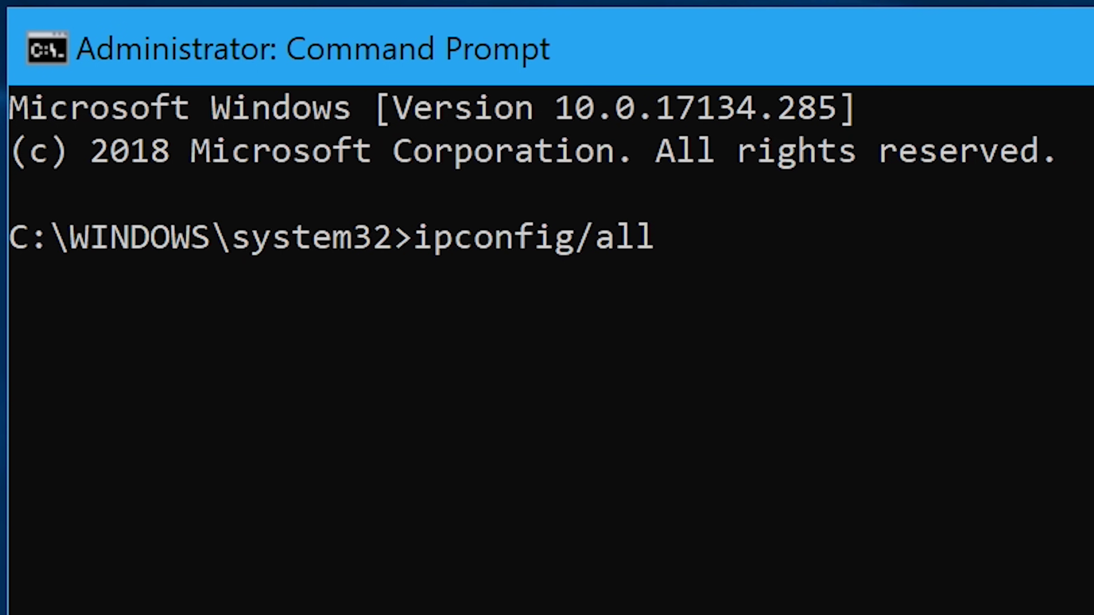
{"action": "key", "text": "Return"}
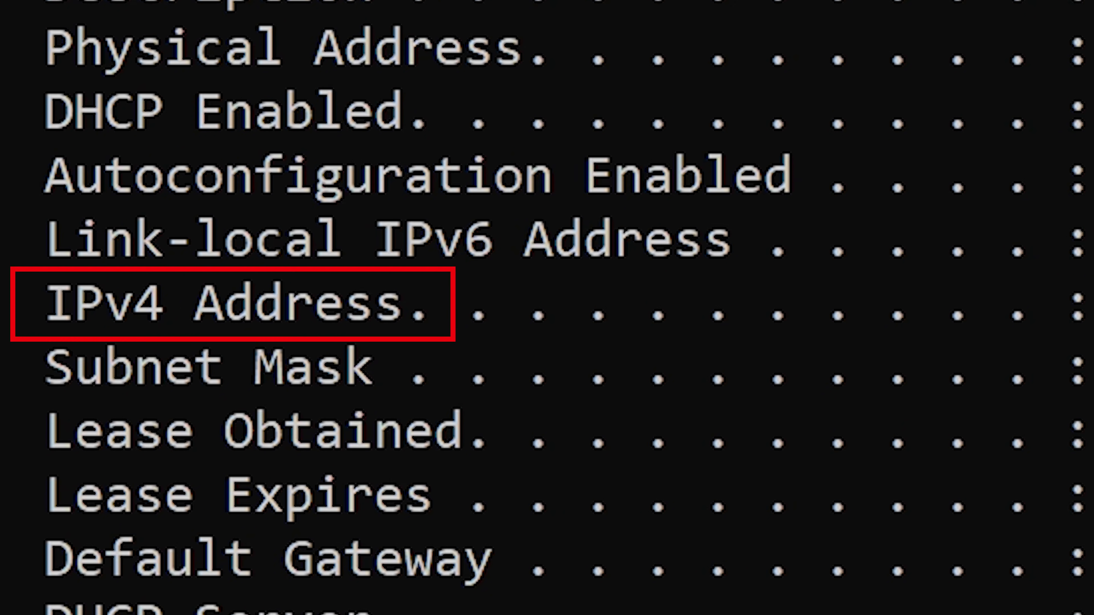
{"action": "left_click_drag", "start_coordinate": [208, 302], "coordinate": [512, 304]}
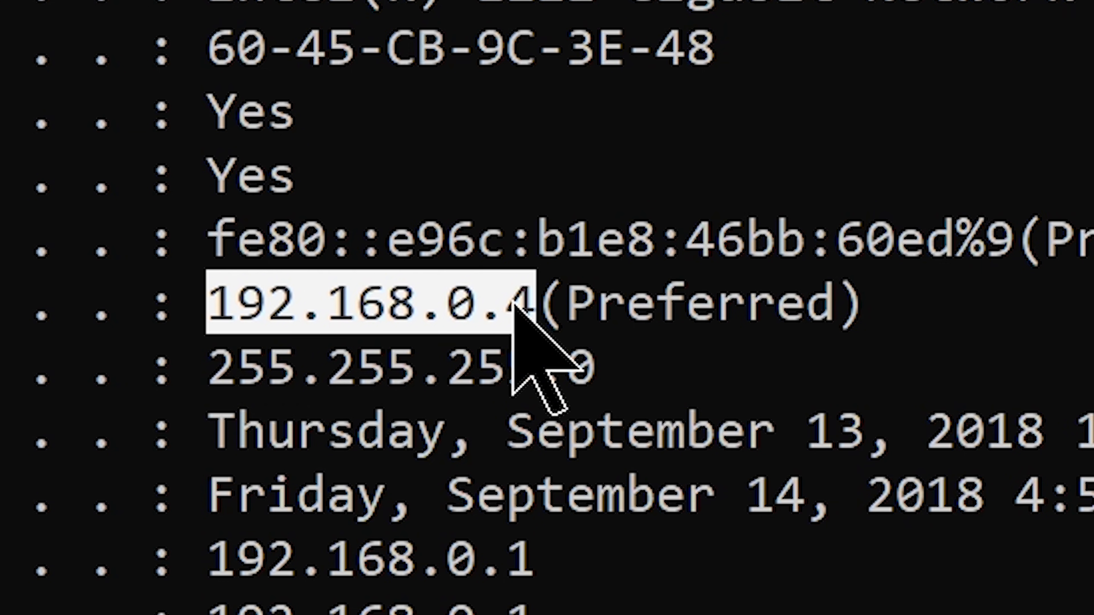
{"action": "key", "text": "ctrl+c"}
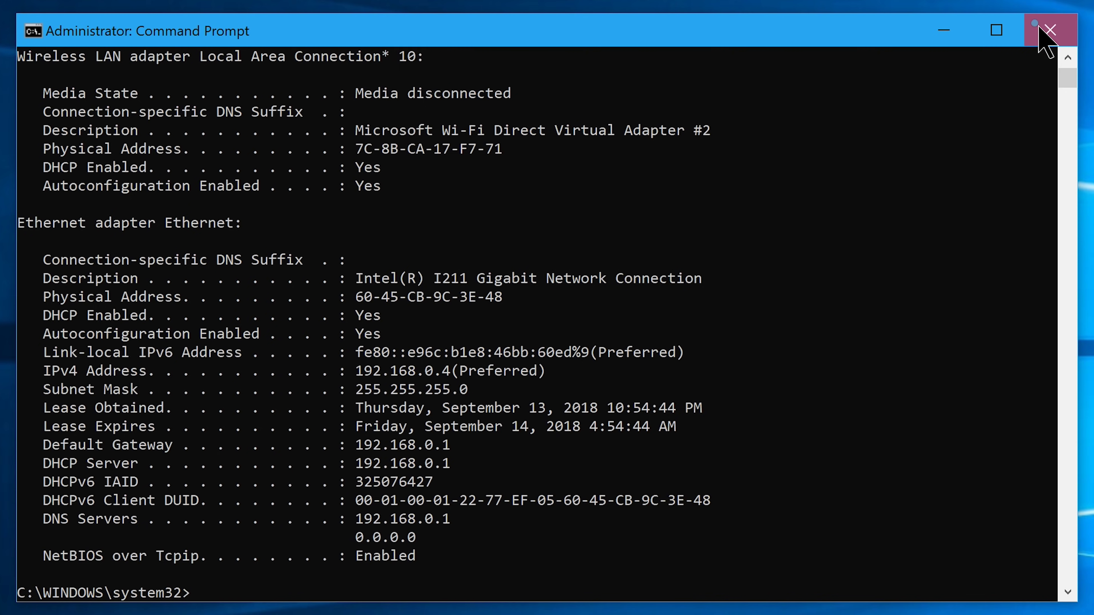
Close the console and run 'ping <192.168.0.4> -t' from the Run dialog.
{"action": "left_click", "coordinate": [1038, 27]}
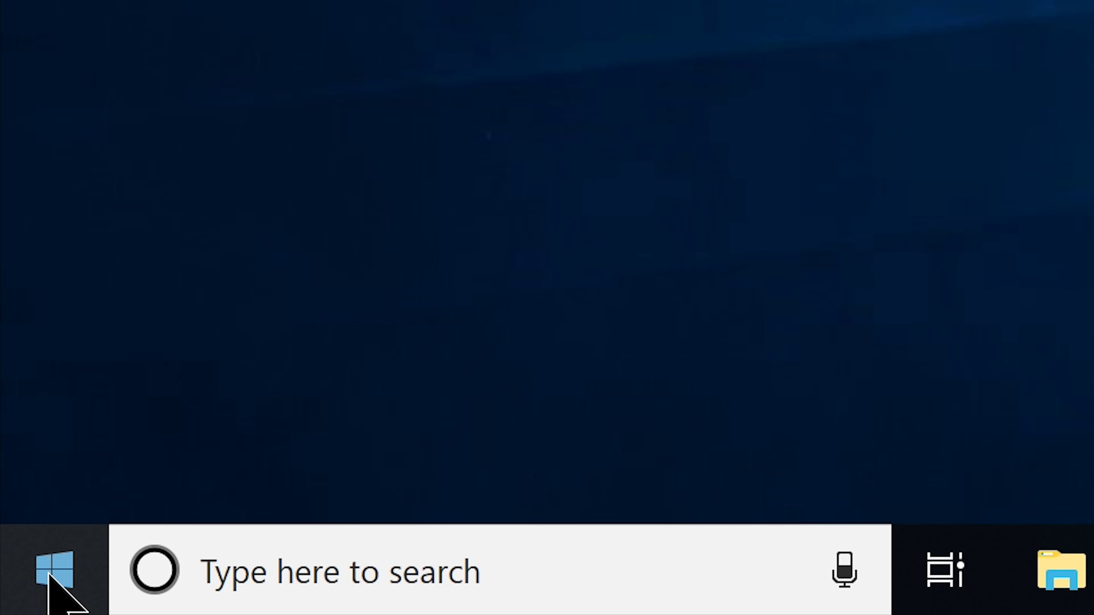
{"action": "left_click", "coordinate": [48, 572]}
{"action": "right_click", "coordinate": [48, 573]}
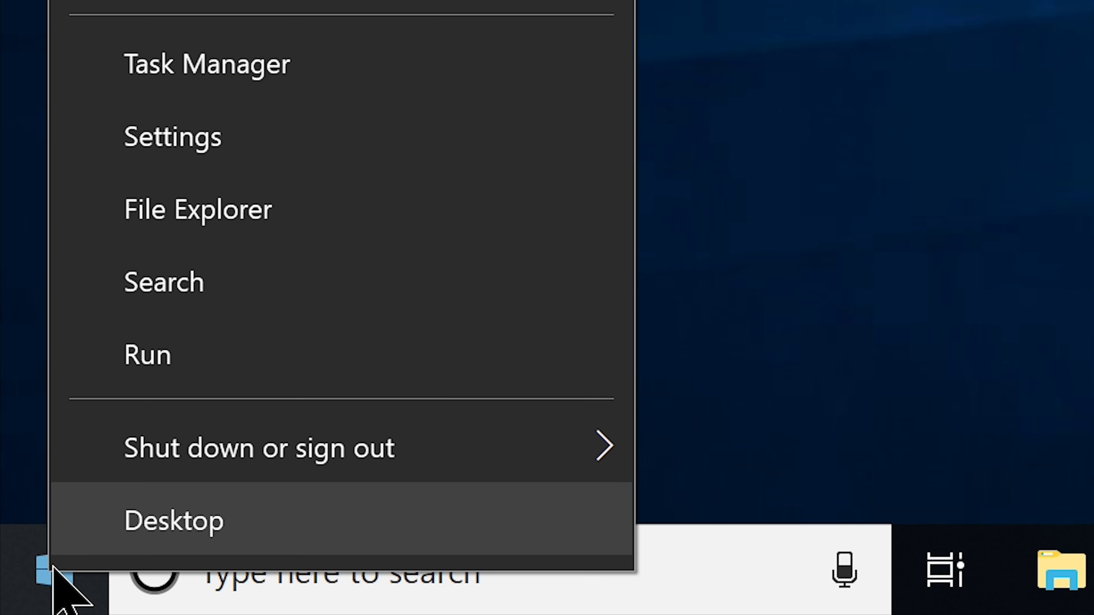
{"action": "left_click", "coordinate": [181, 367]}
{"action": "key", "text": "BackSpace"}
{"action": "type", "text": "ping <"}
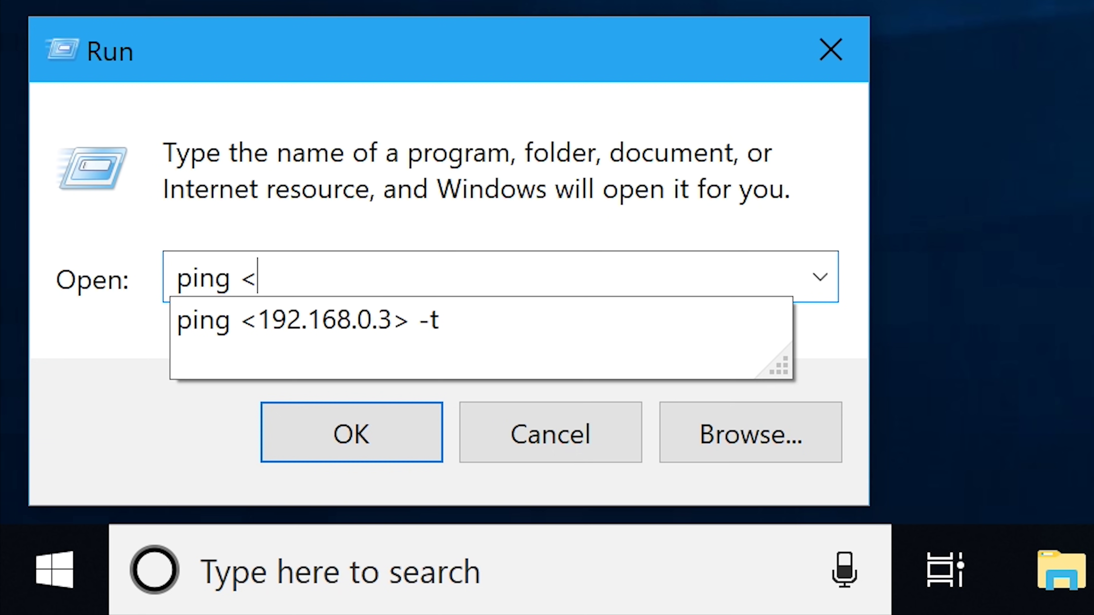
{"action": "type", "text": "192.168.0.4"}
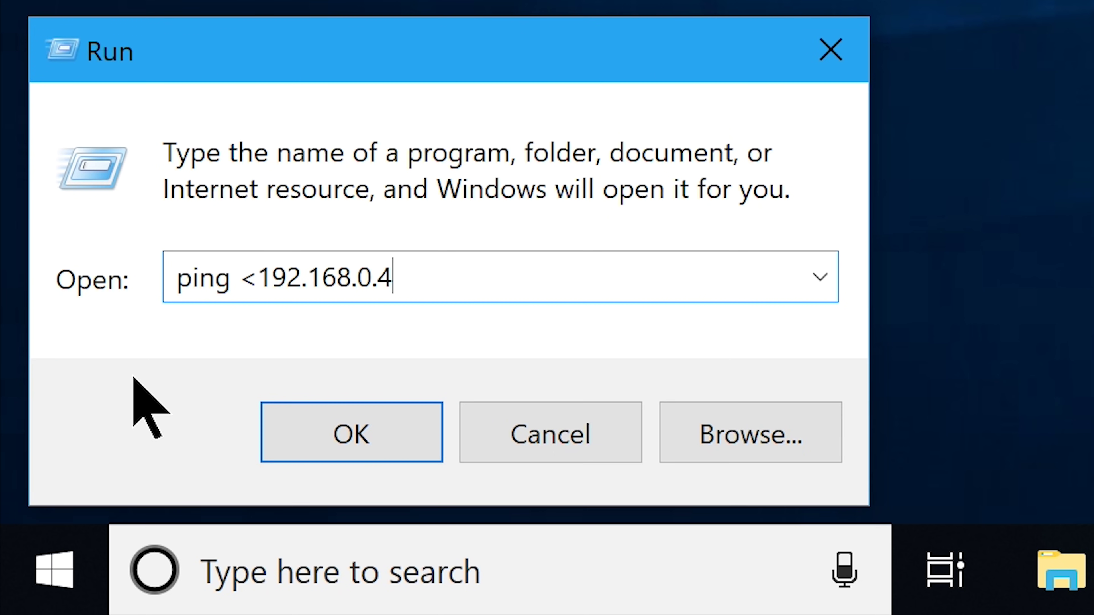
{"action": "type", "text": ">"}
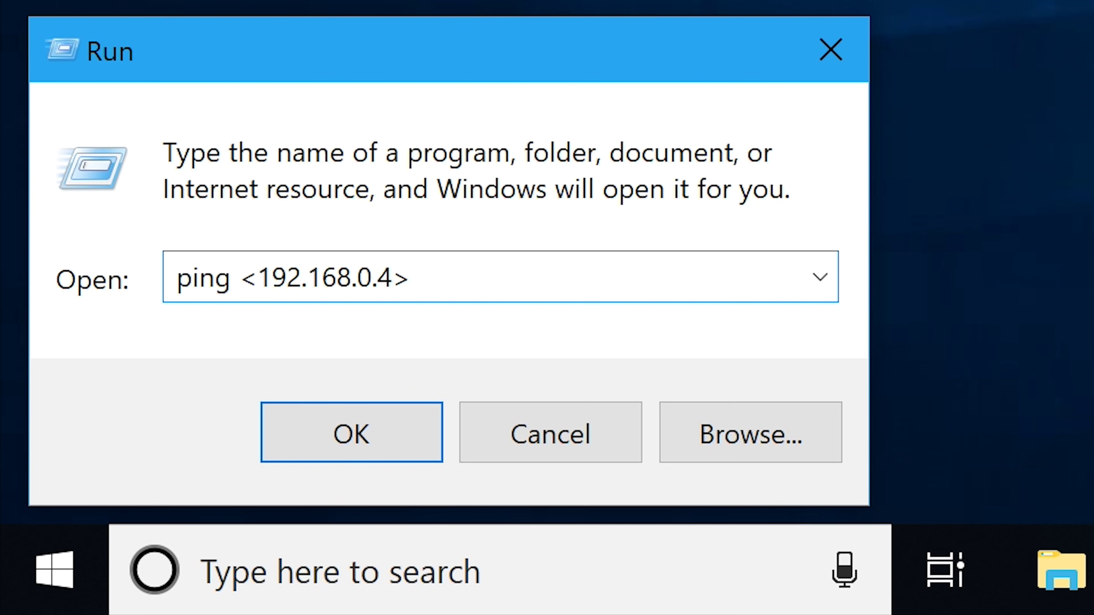
{"action": "type", "text": " -t"}
{"action": "left_click", "coordinate": [334, 428]}
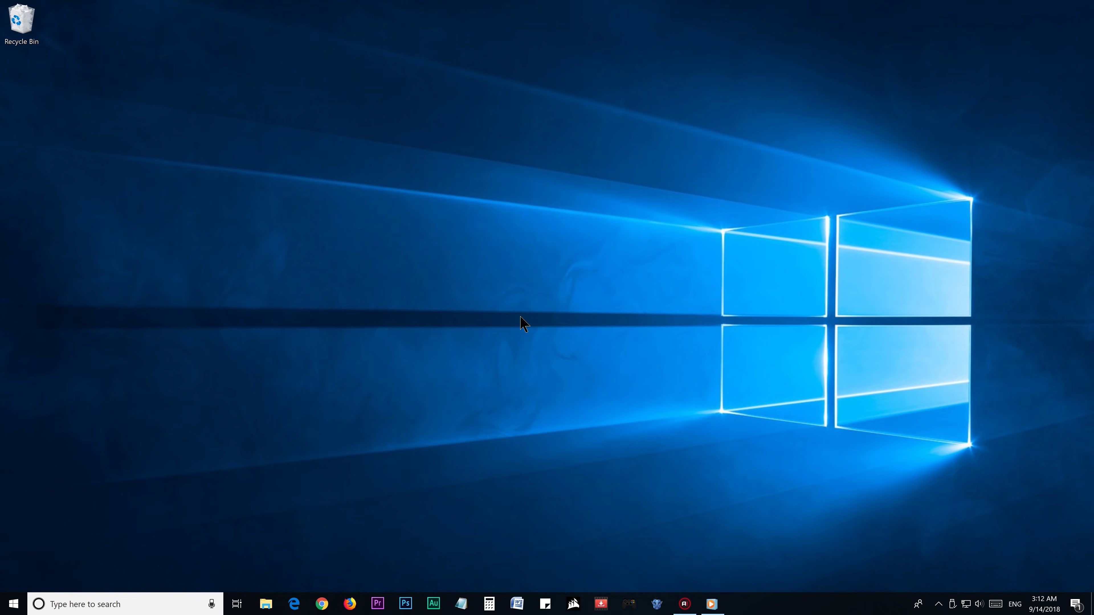
Go to Settings > Network & Internet and open Change adapter options.
{"action": "left_click", "coordinate": [14, 604]}
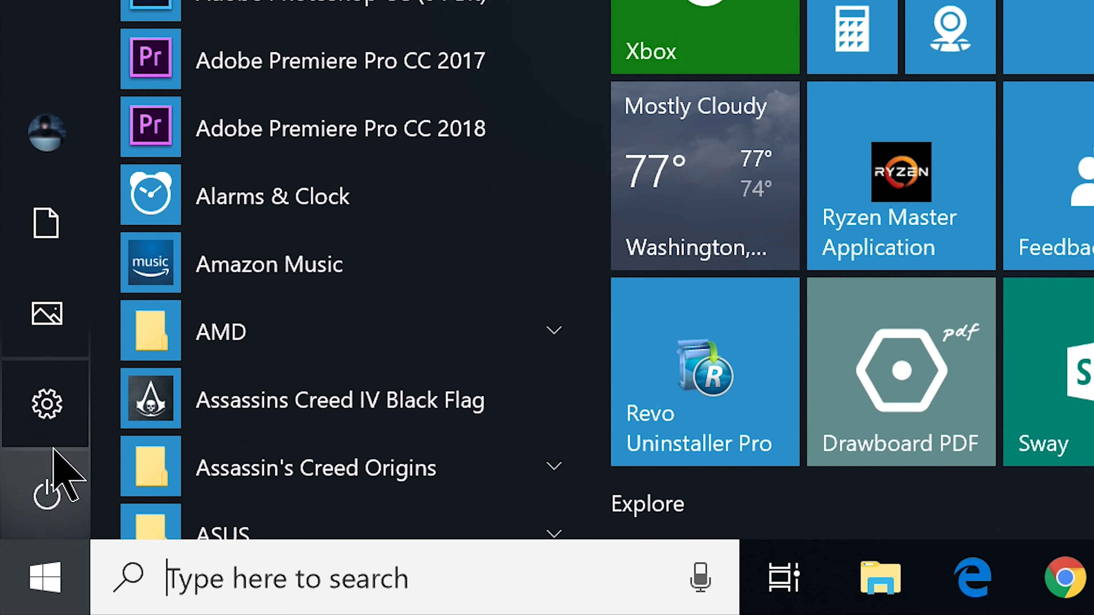
{"action": "left_click", "coordinate": [48, 412]}
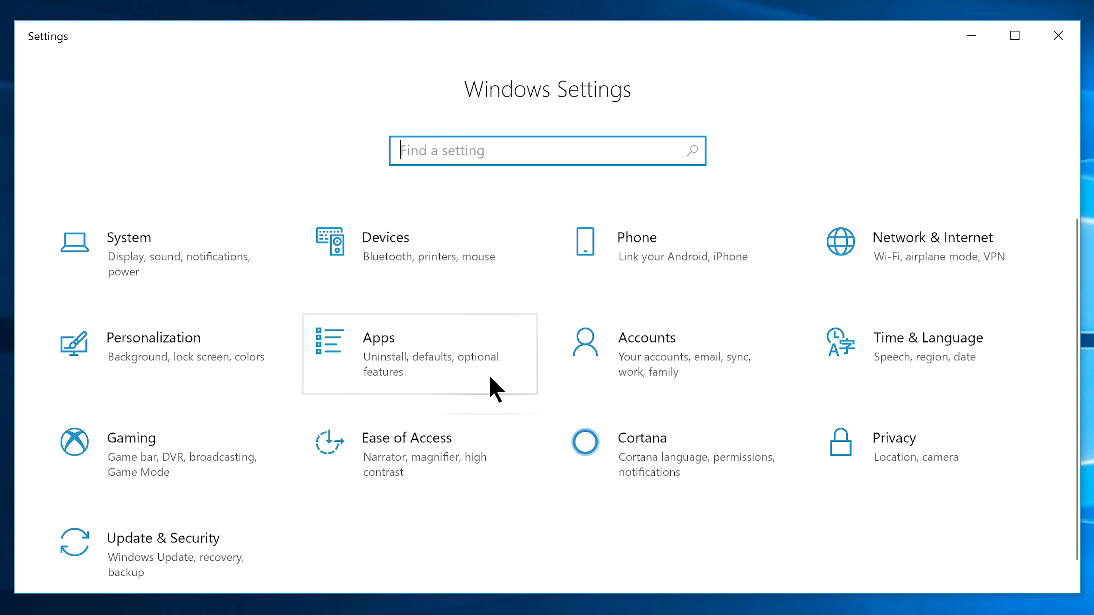
{"action": "left_click", "coordinate": [920, 245]}
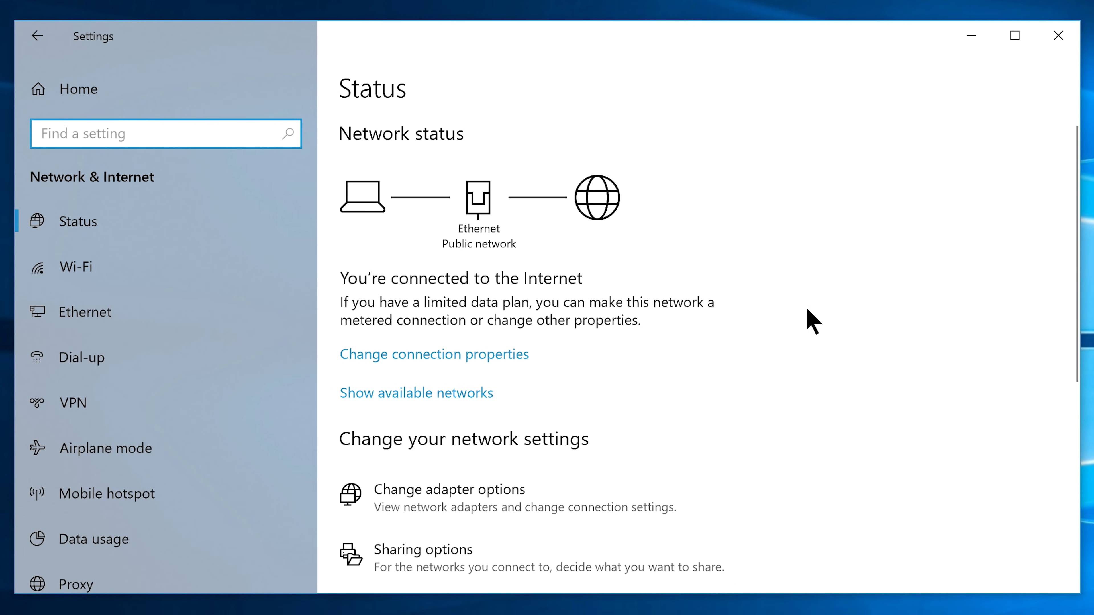
{"action": "left_click", "coordinate": [444, 500]}
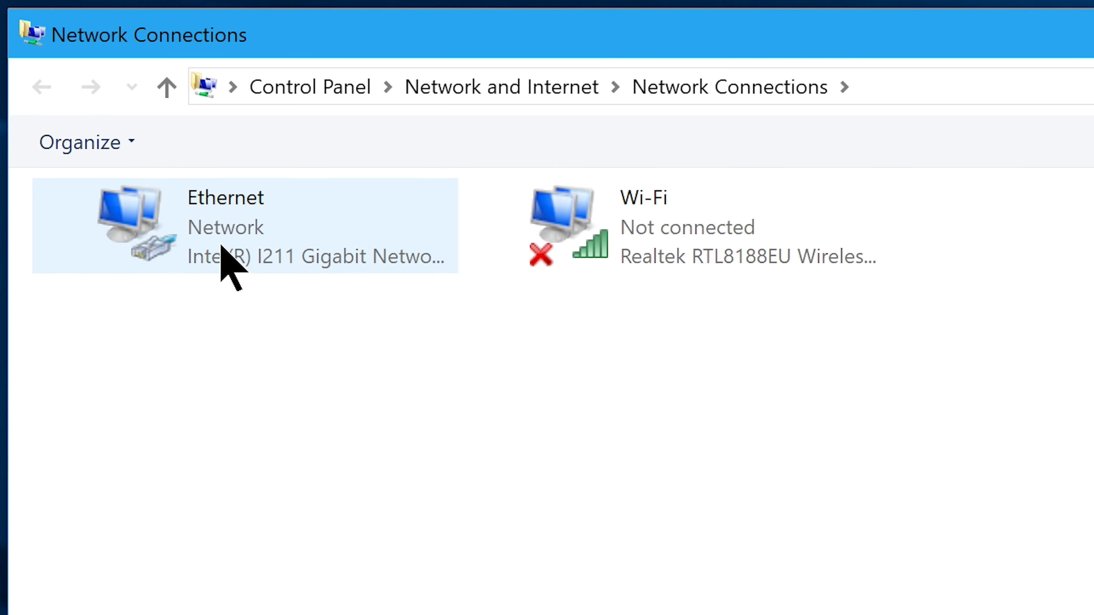
Open the Ethernet adapter's properties, then its Internet Protocol Version 4 (TCP/IPv4) settings.
{"action": "right_click", "coordinate": [221, 245]}
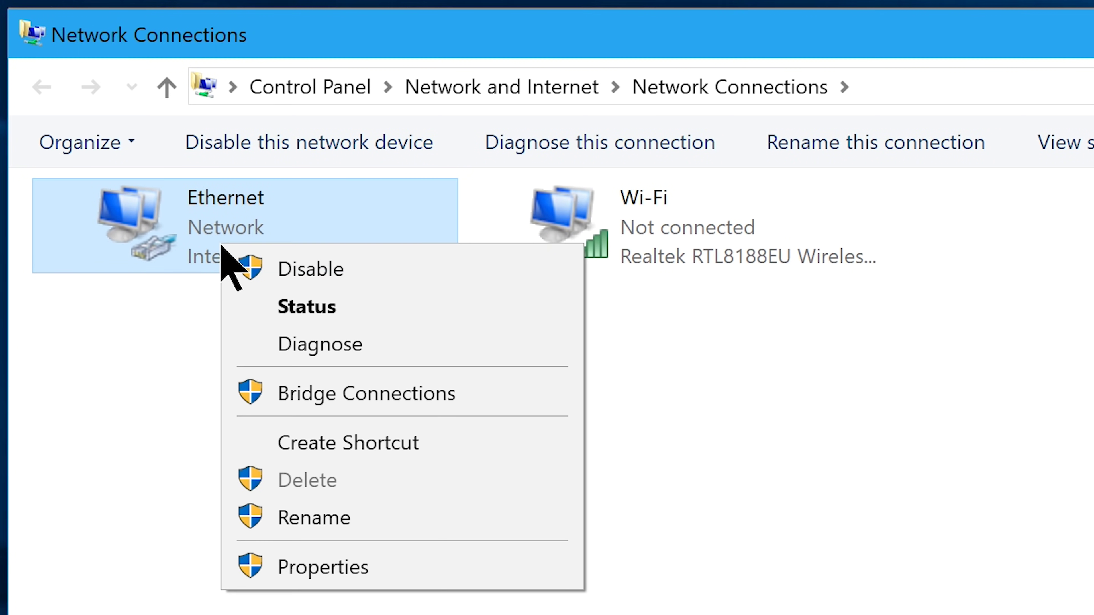
{"action": "left_click", "coordinate": [309, 575]}
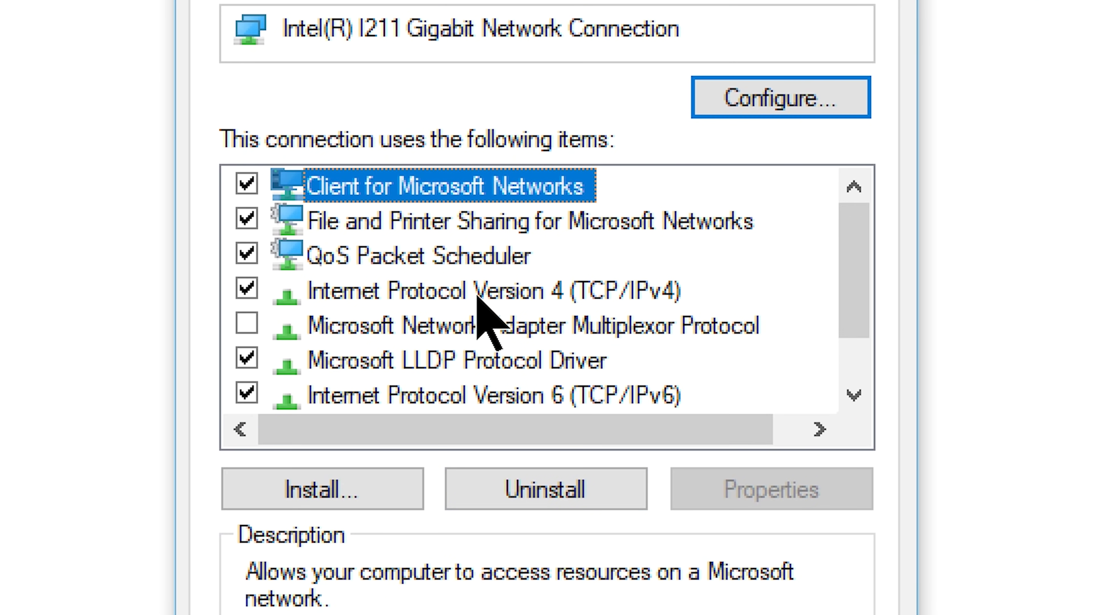
{"action": "left_click", "coordinate": [478, 293]}
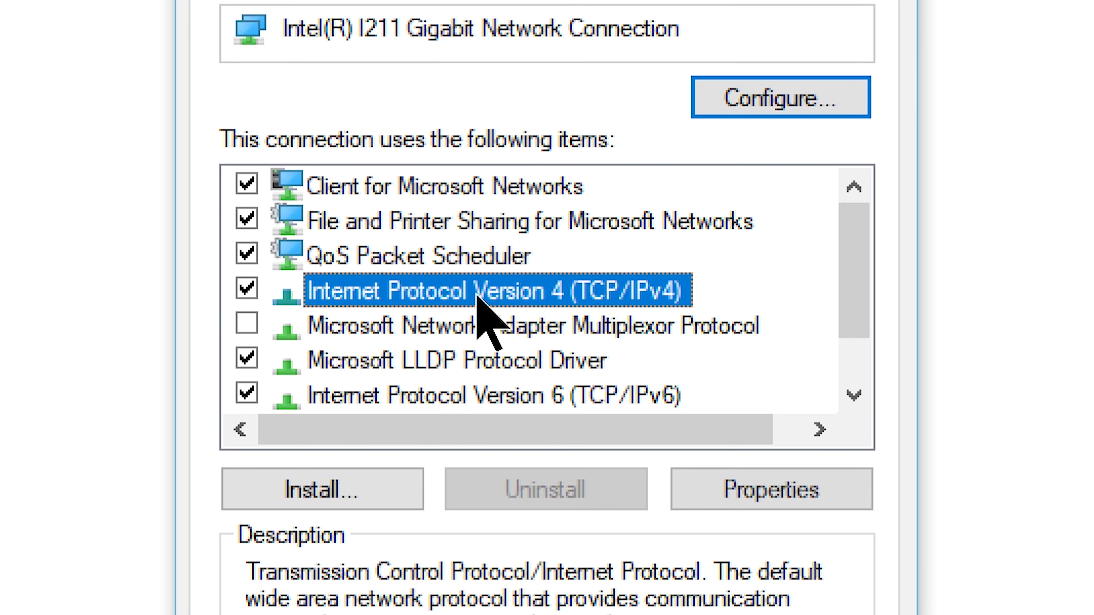
{"action": "double_click", "coordinate": [477, 293]}
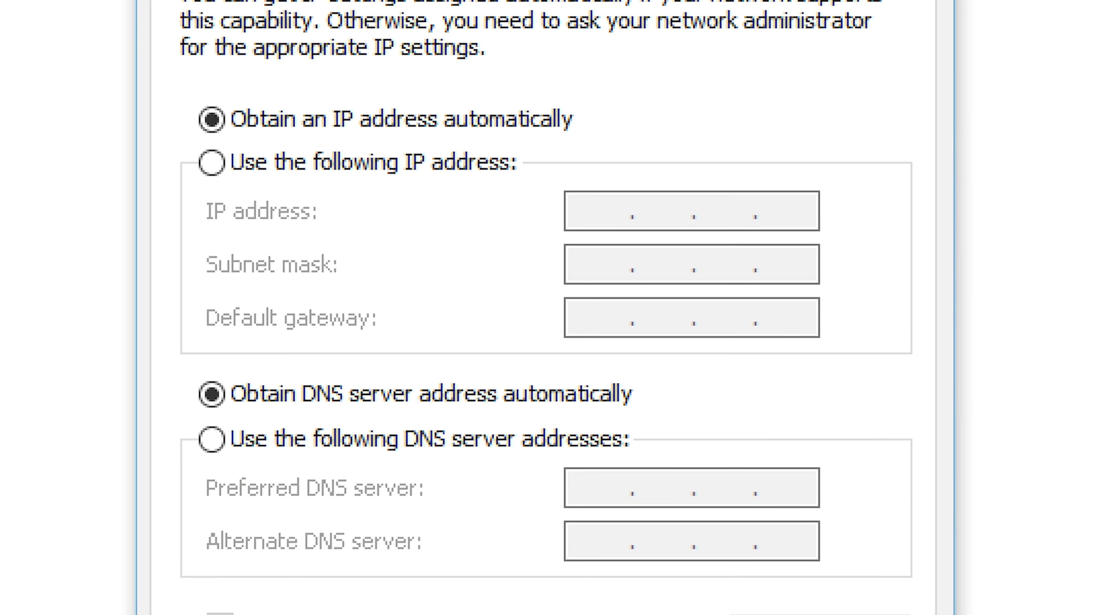
Use manual DNS servers 1.1.1.1 preferred and 1.0.0.1 alternate, confirming both dialogs.
{"action": "left_click", "coordinate": [212, 438]}
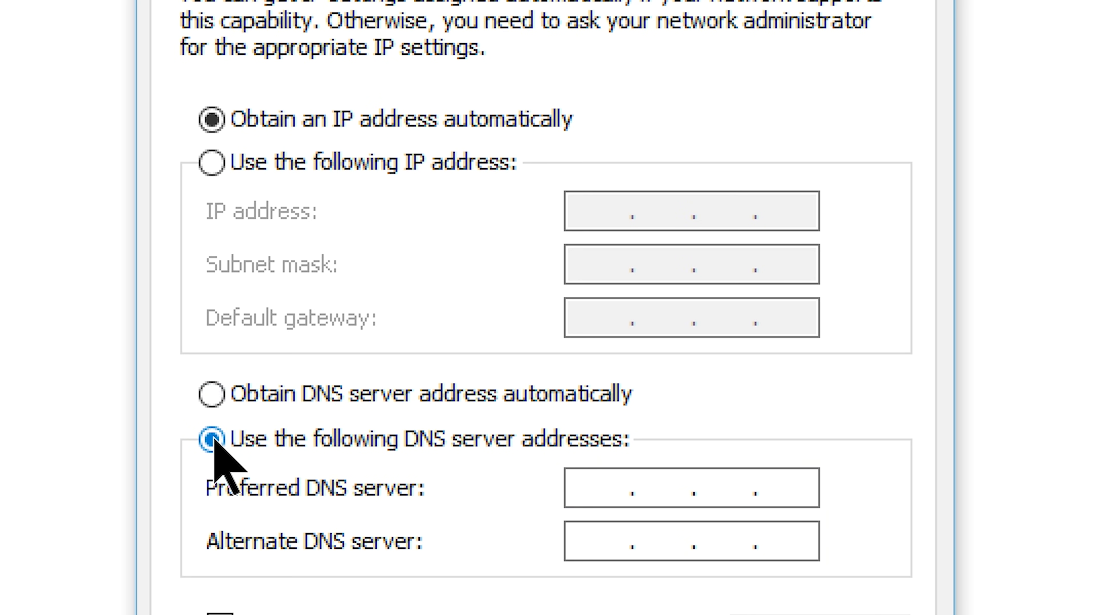
{"action": "key", "text": "Tab"}
{"action": "type", "text": "1.1."}
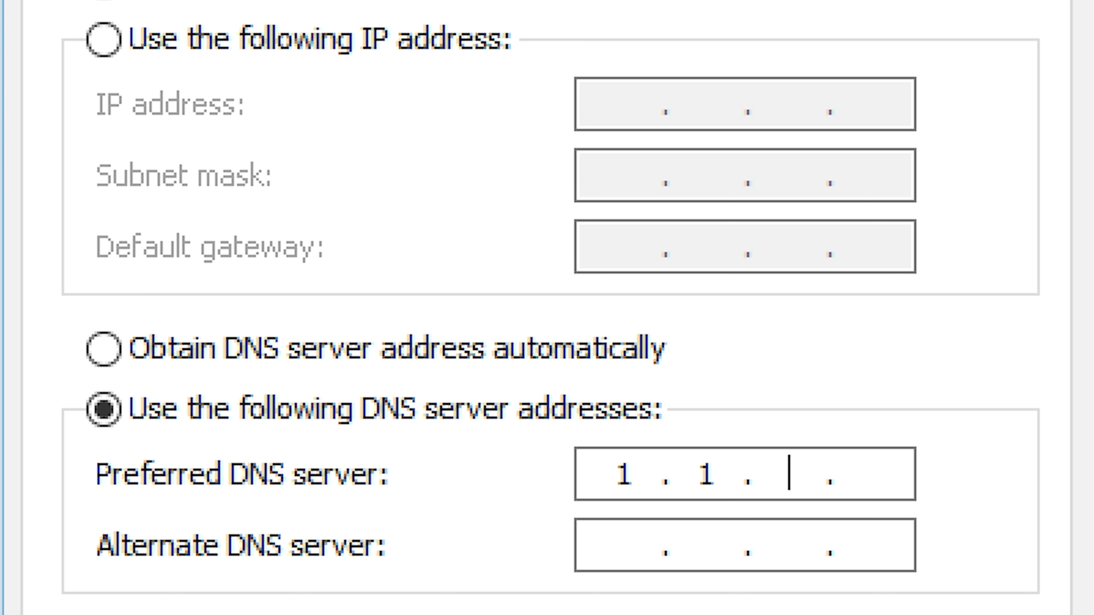
{"action": "type", "text": "1.1"}
{"action": "key", "text": "Tab"}
{"action": "type", "text": "1."}
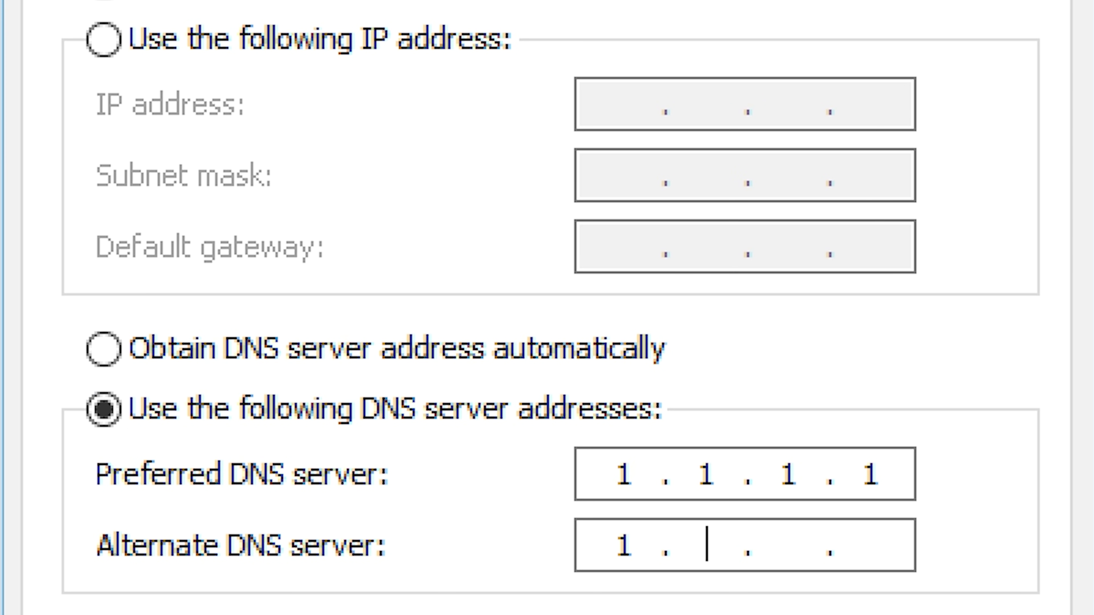
{"action": "type", "text": "0.0.1"}
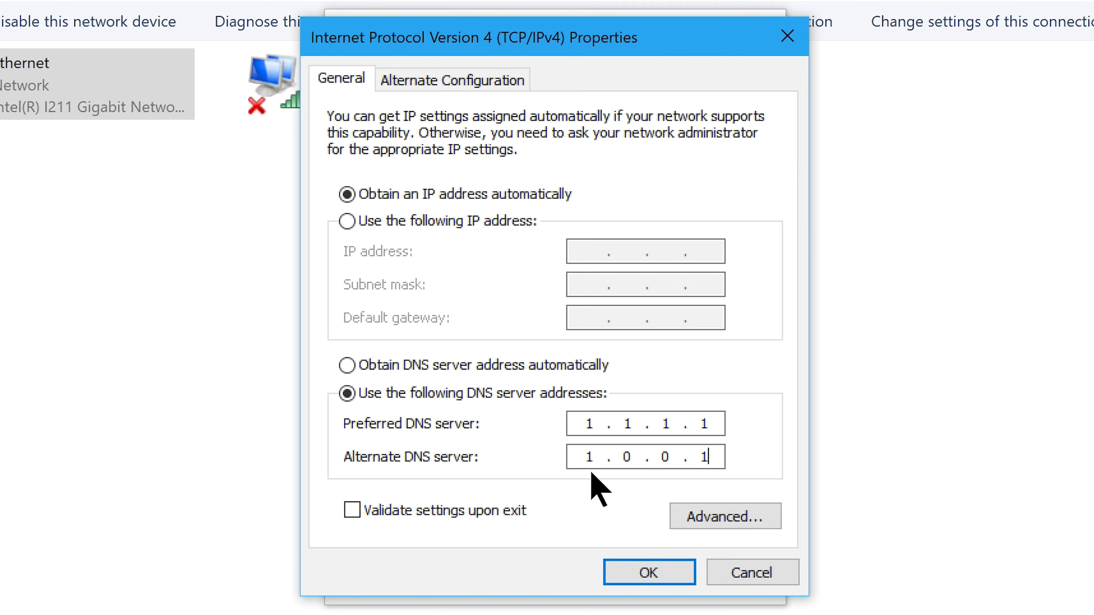
{"action": "left_click", "coordinate": [630, 574]}
{"action": "left_click", "coordinate": [644, 574]}
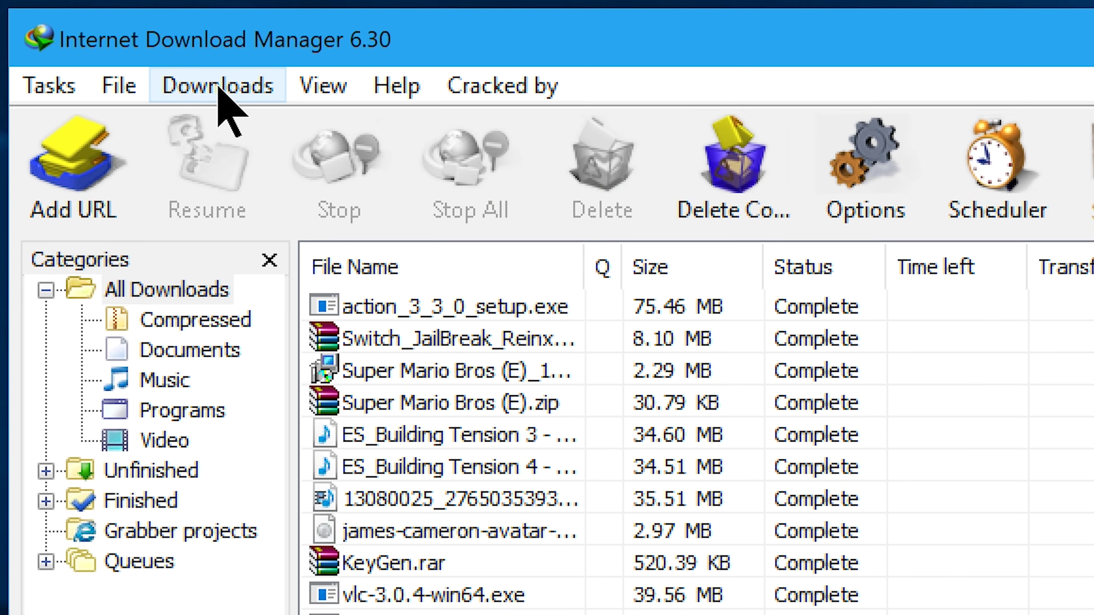
In IDM's Connection options, choose High speed and 32 default max connections, accepting the warning.
{"action": "left_click", "coordinate": [119, 59]}
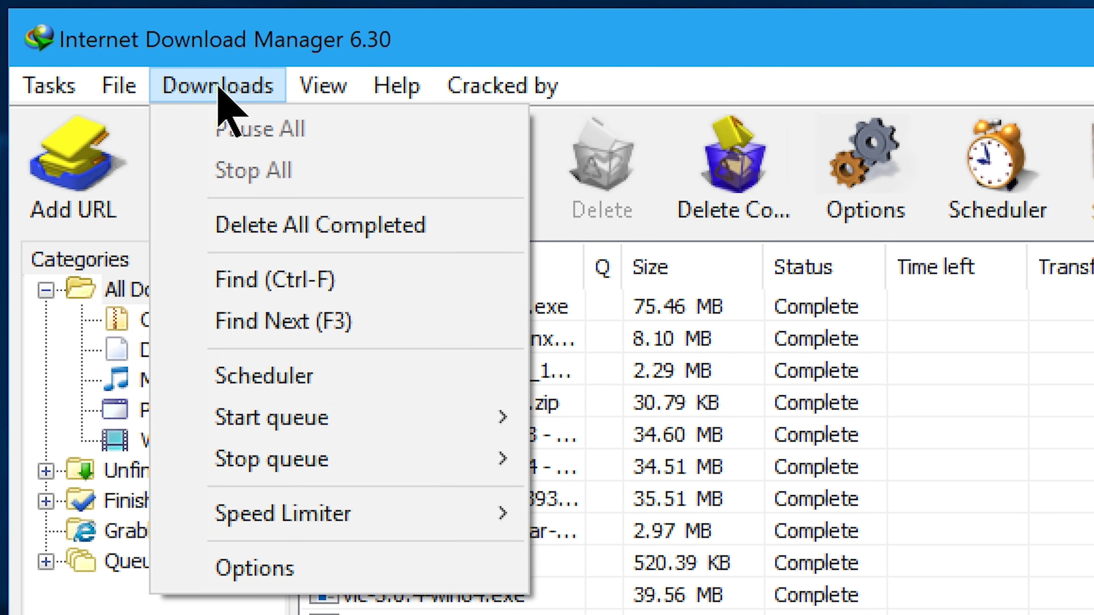
{"action": "left_click", "coordinate": [259, 568]}
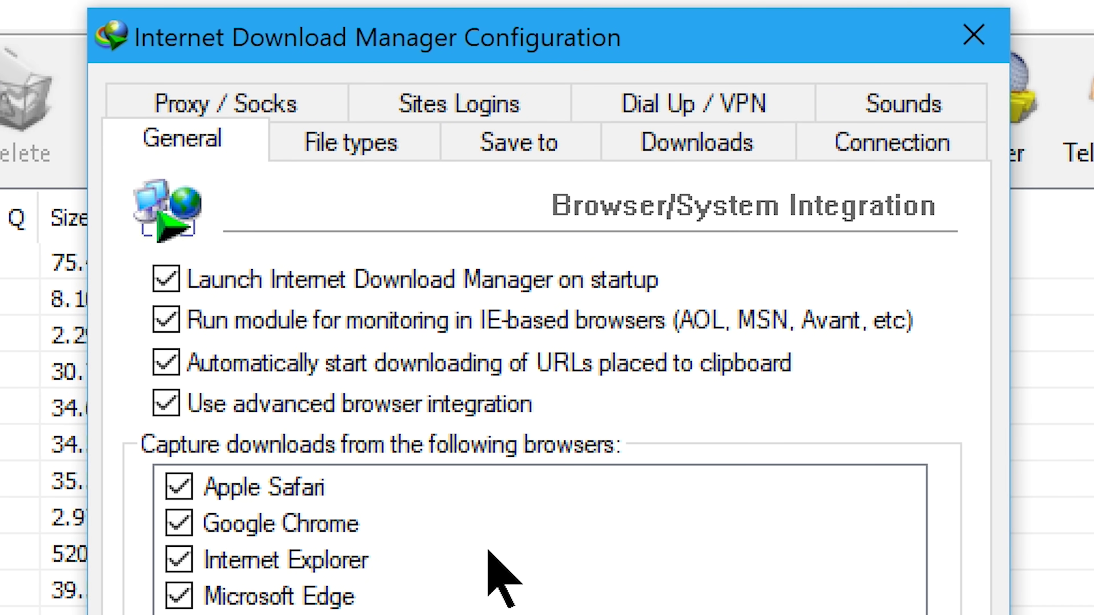
{"action": "left_click", "coordinate": [851, 151]}
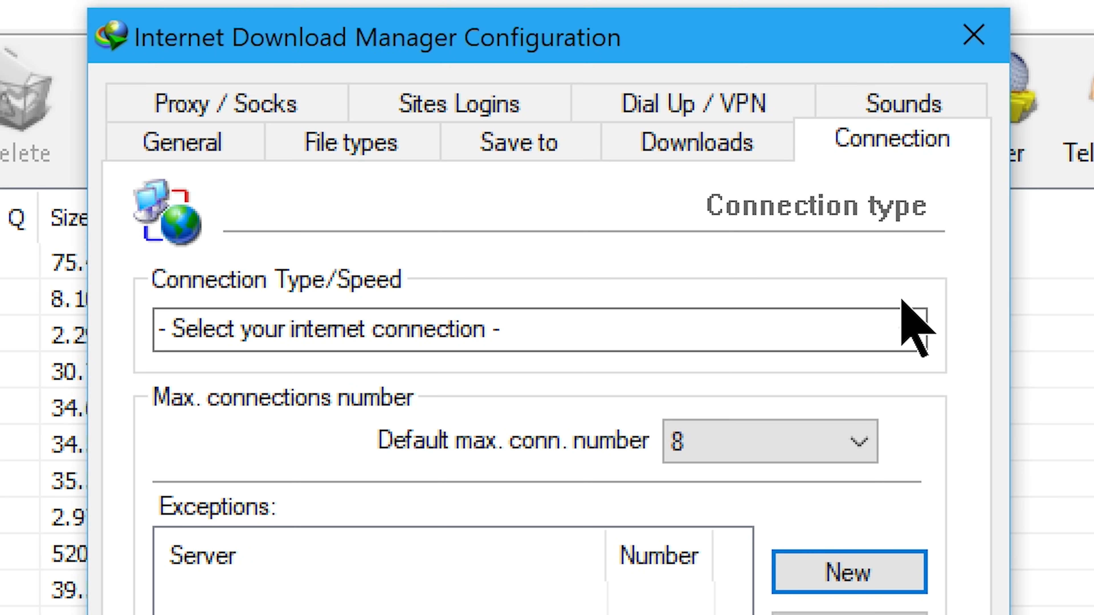
{"action": "left_click", "coordinate": [906, 330]}
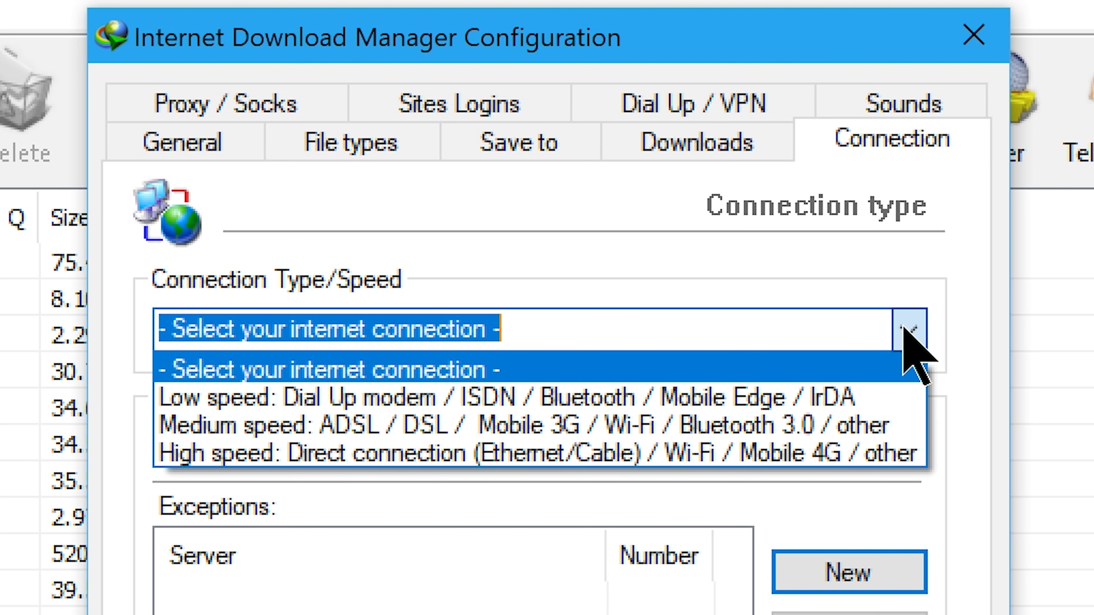
{"action": "left_click", "coordinate": [340, 453]}
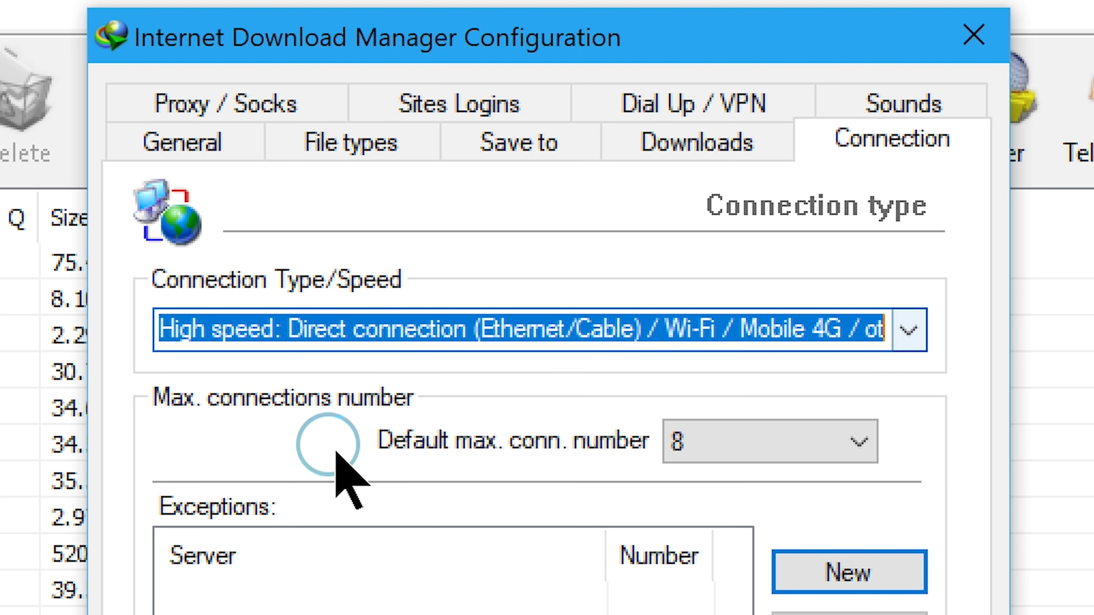
{"action": "left_click", "coordinate": [855, 443]}
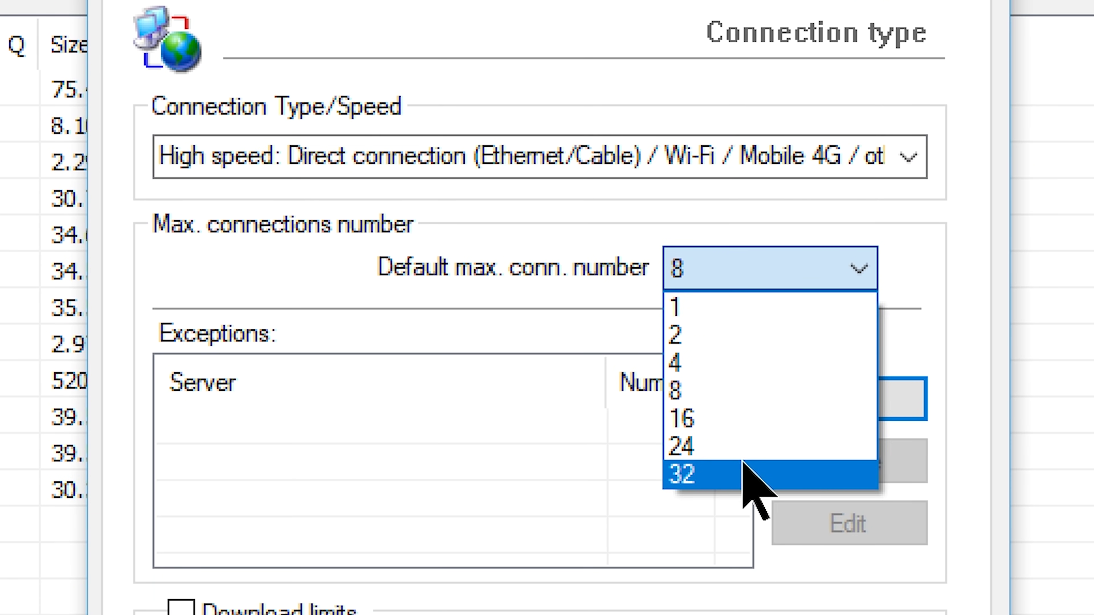
{"action": "left_click", "coordinate": [742, 474]}
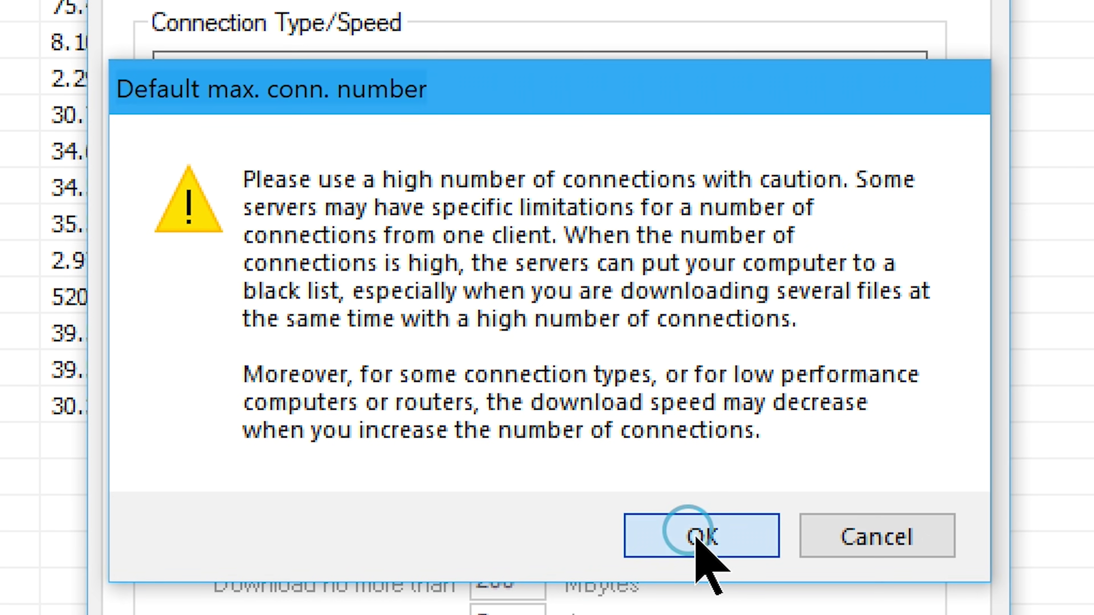
{"action": "left_click", "coordinate": [696, 537]}
Save the IDM options, then download VLC 3.0.4 from videolan.org through IDM.
{"action": "left_click", "coordinate": [628, 607]}
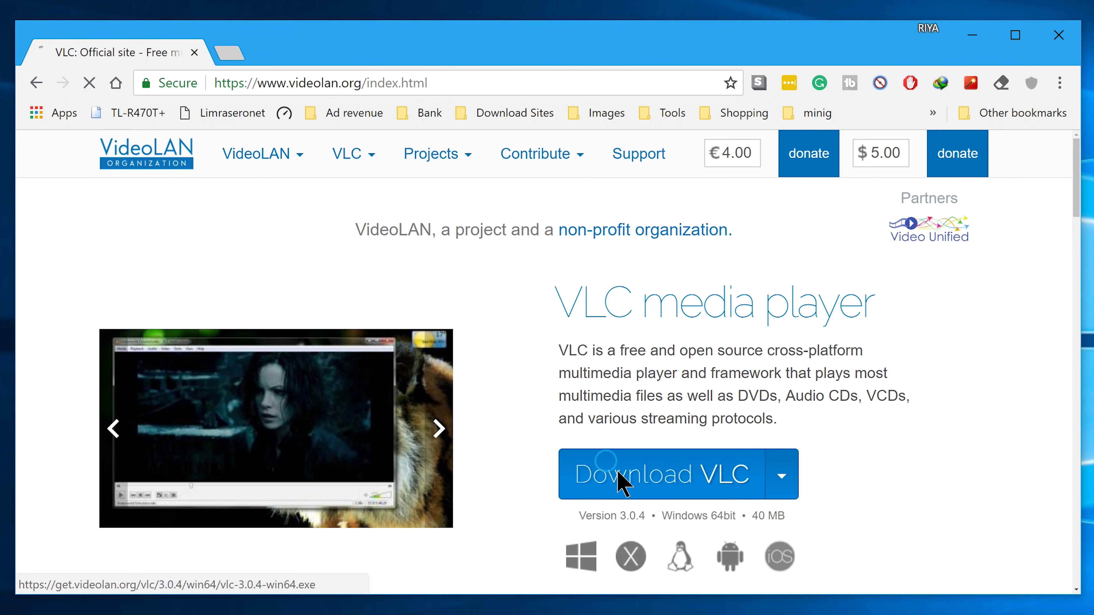
{"action": "left_click", "coordinate": [616, 481]}
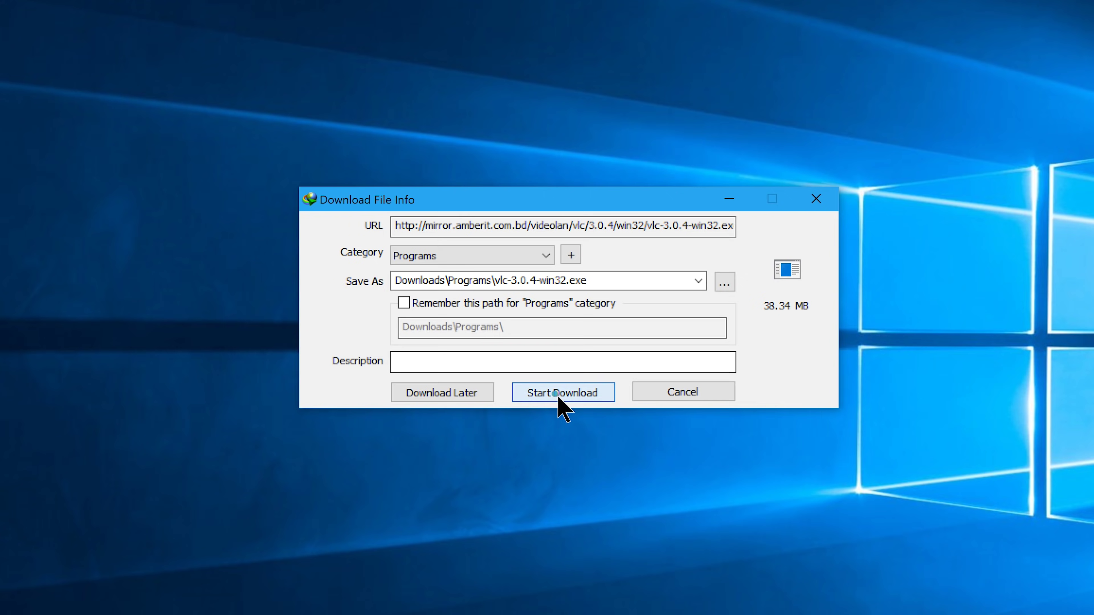
{"action": "left_click", "coordinate": [562, 392]}
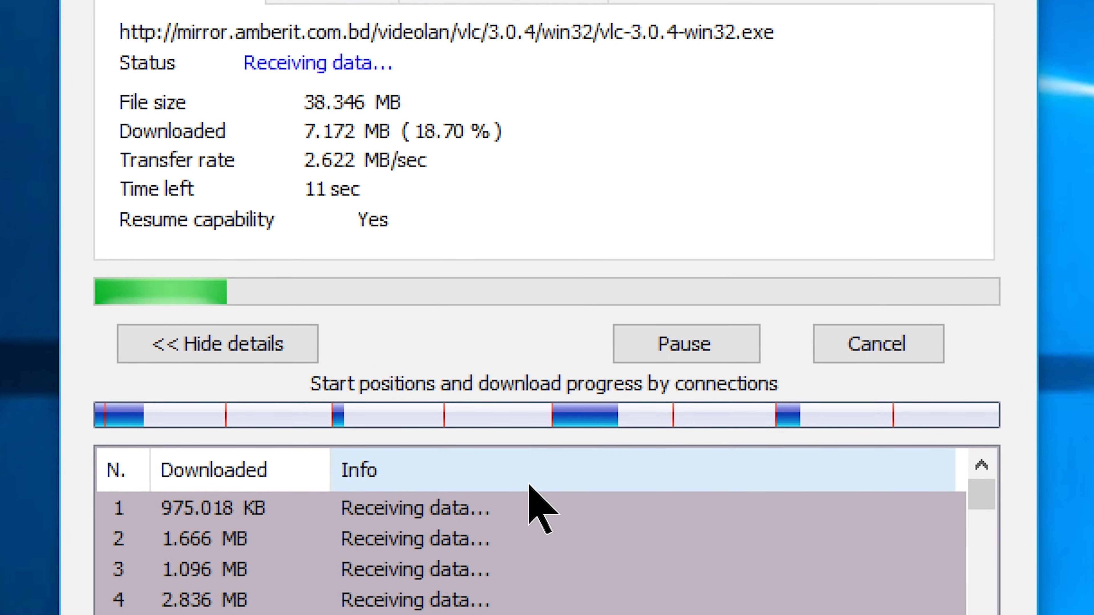